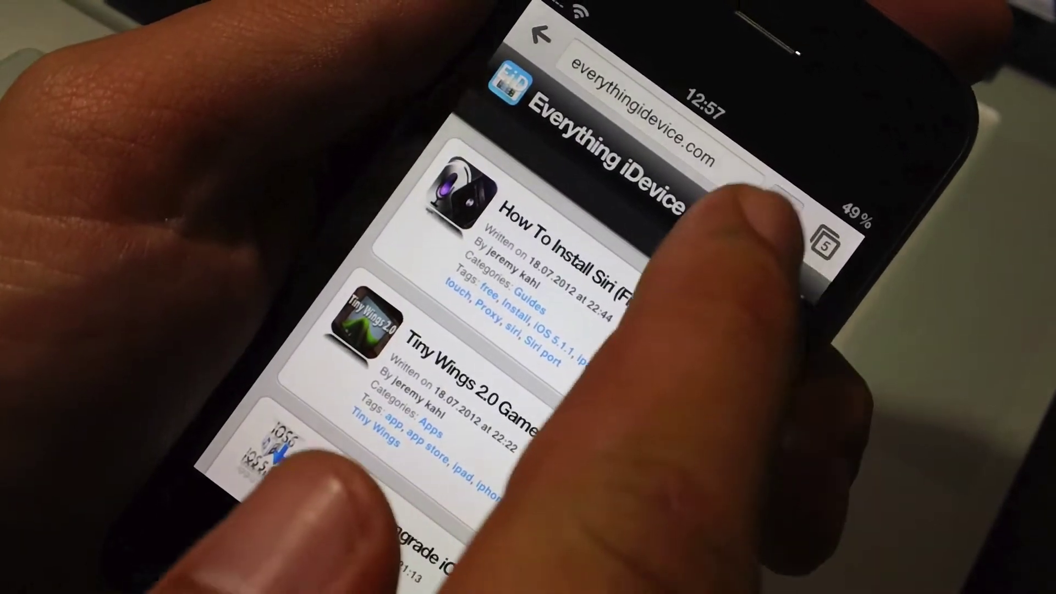
Open Chrome's main menu over the everythingidevice.com page to reveal Share and Add to Homescreen
left_click(773, 190)
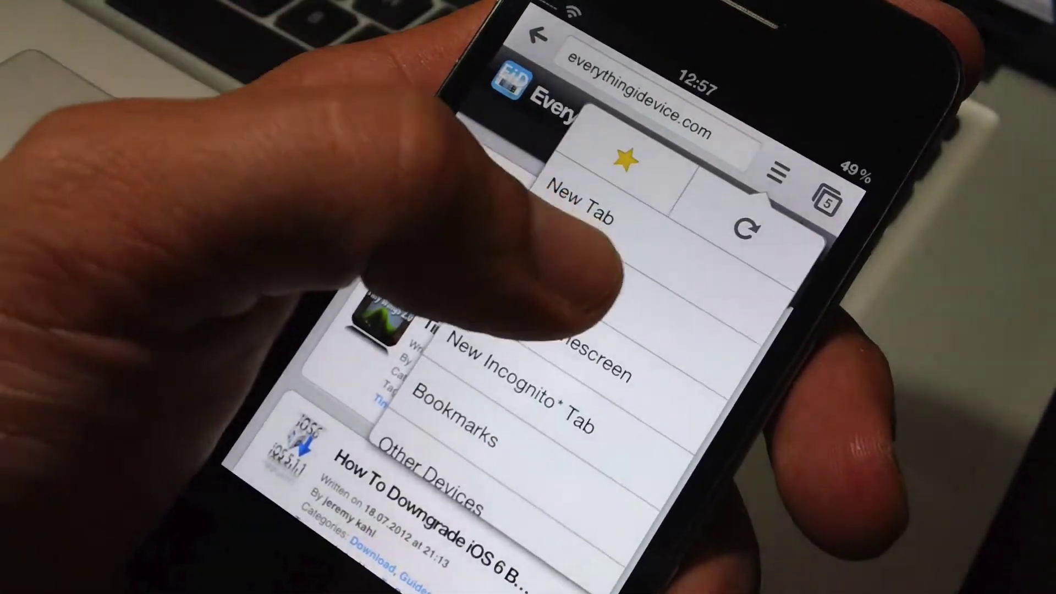
Bring up the Share this page sheet, cancel it, and reopen Chrome's main menu
left_click(519, 239)
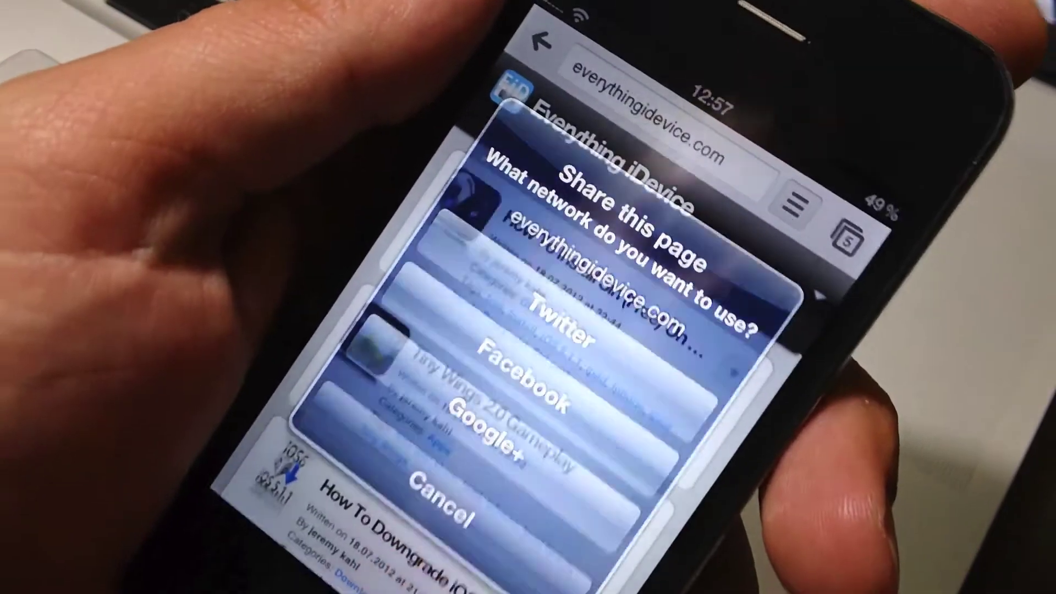
left_click(442, 450)
left_click(821, 211)
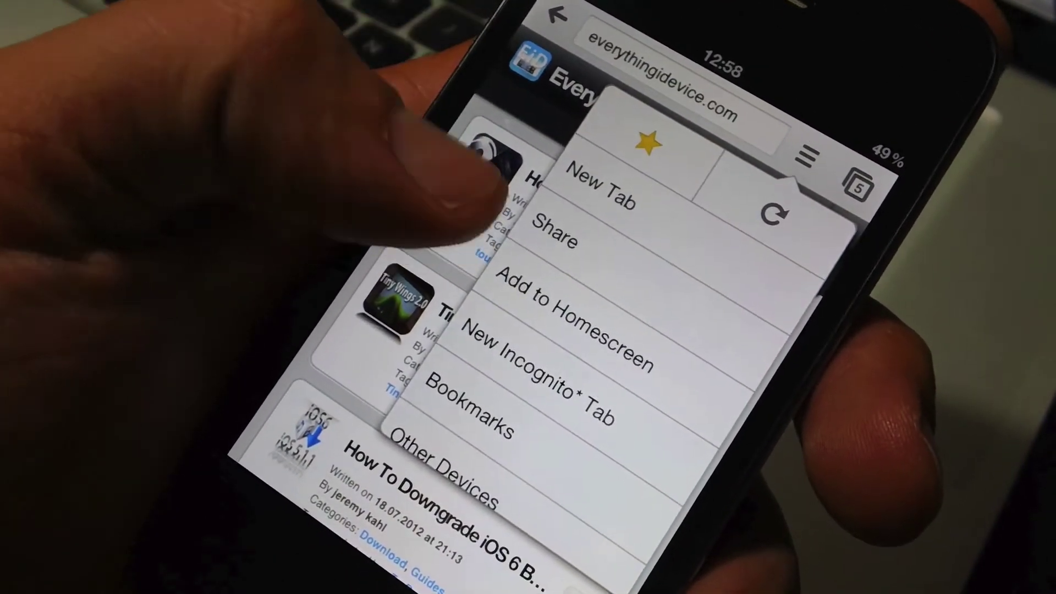
left_click(475, 198)
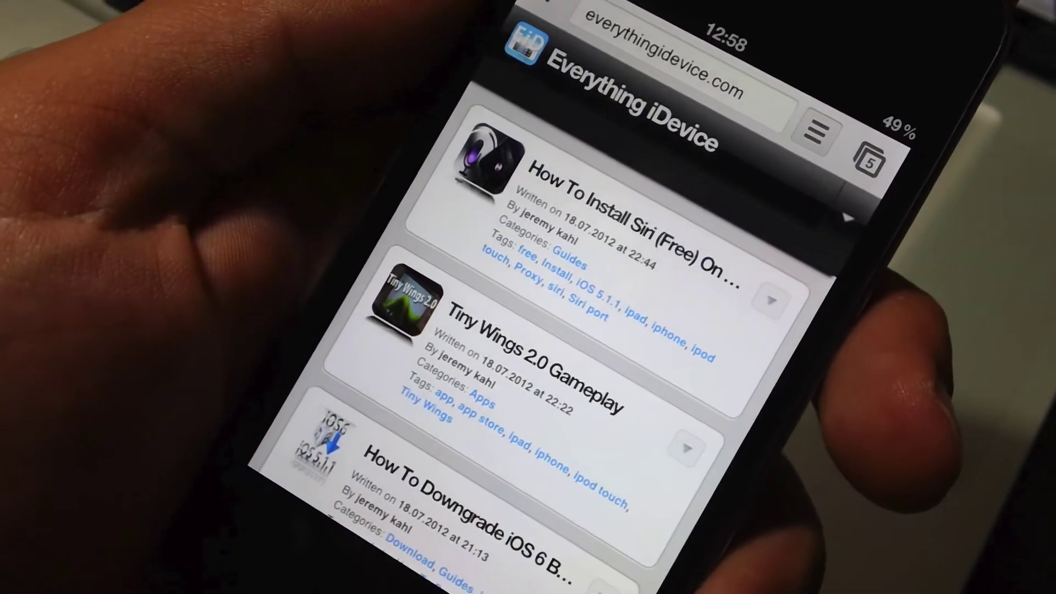